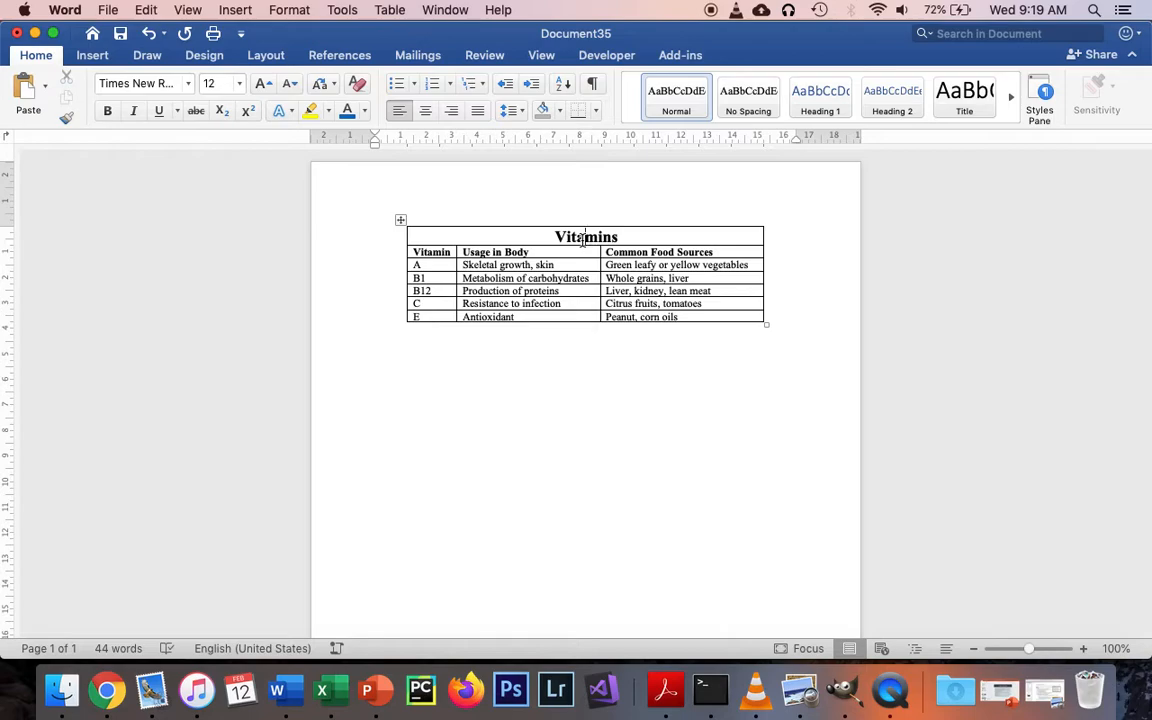
Step: Try several plain table styles on the Vitamins table, finishing with the plain black grid style that borders every cell
left_click(582, 239)
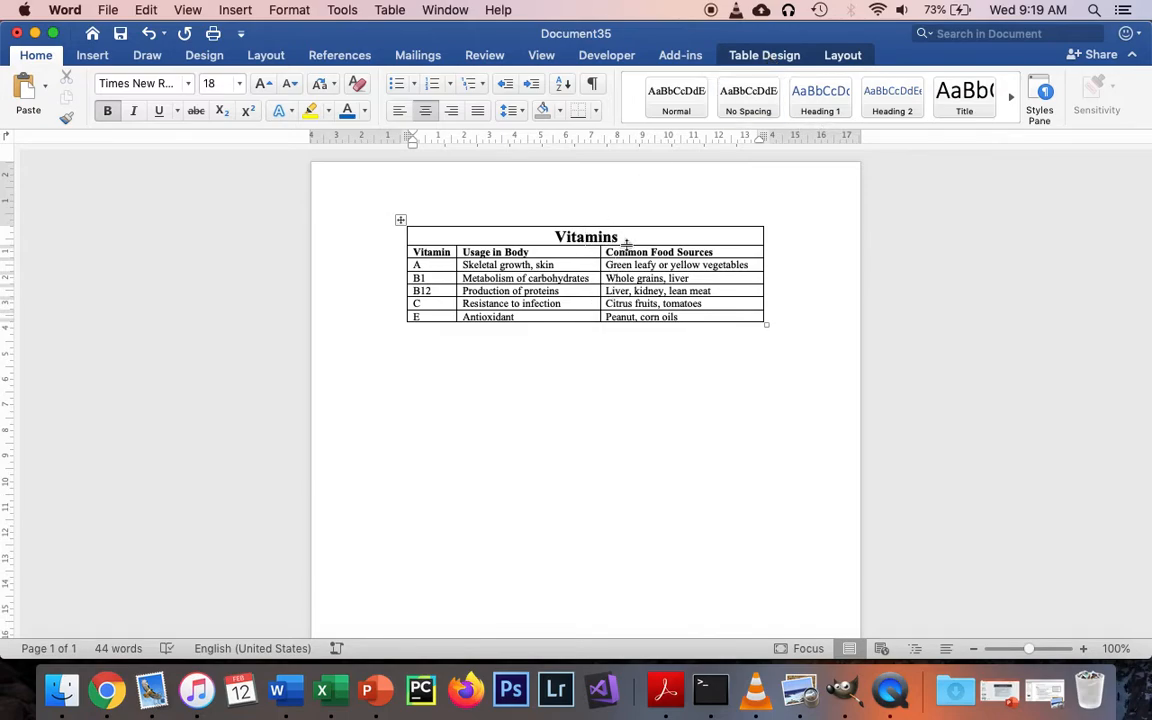
left_click(785, 56)
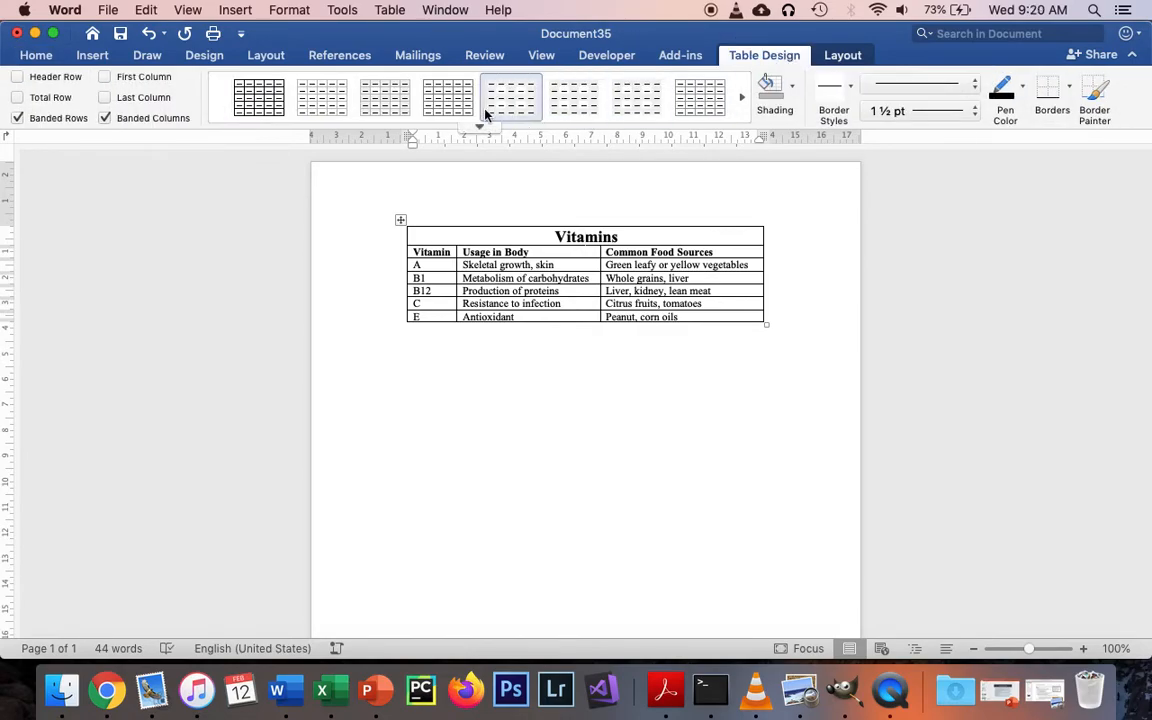
left_click(521, 106)
left_click(591, 107)
left_click(655, 109)
left_click(440, 108)
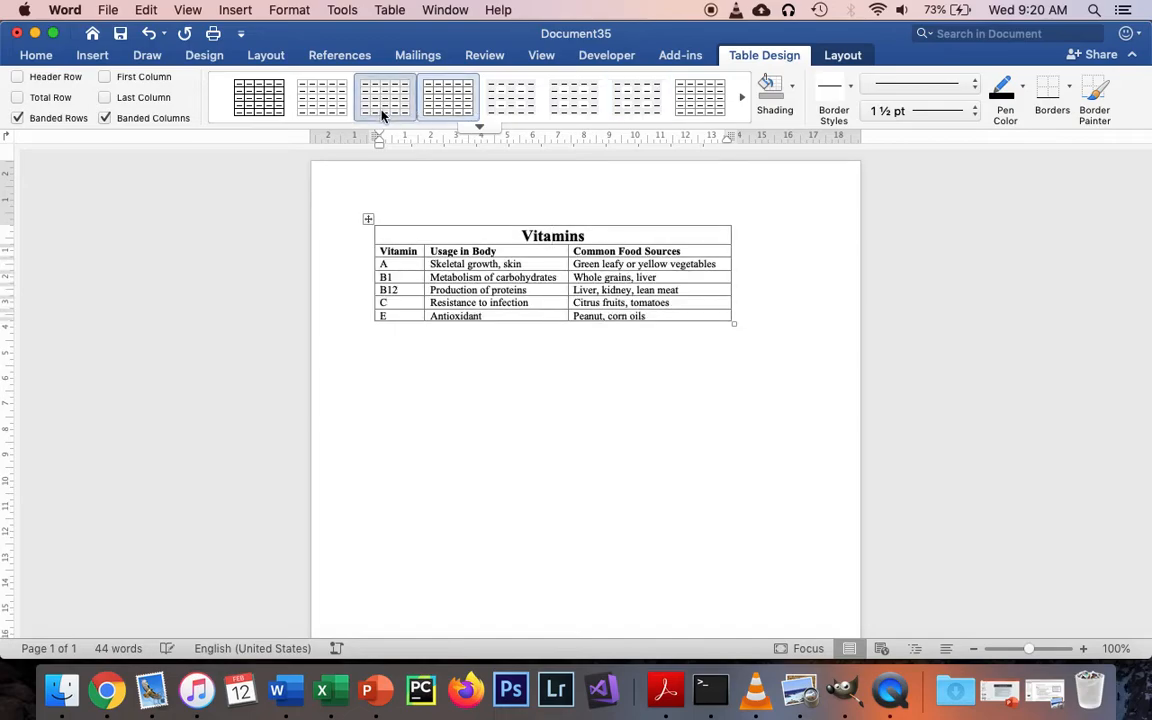
left_click(374, 110)
left_click(318, 110)
left_click(260, 109)
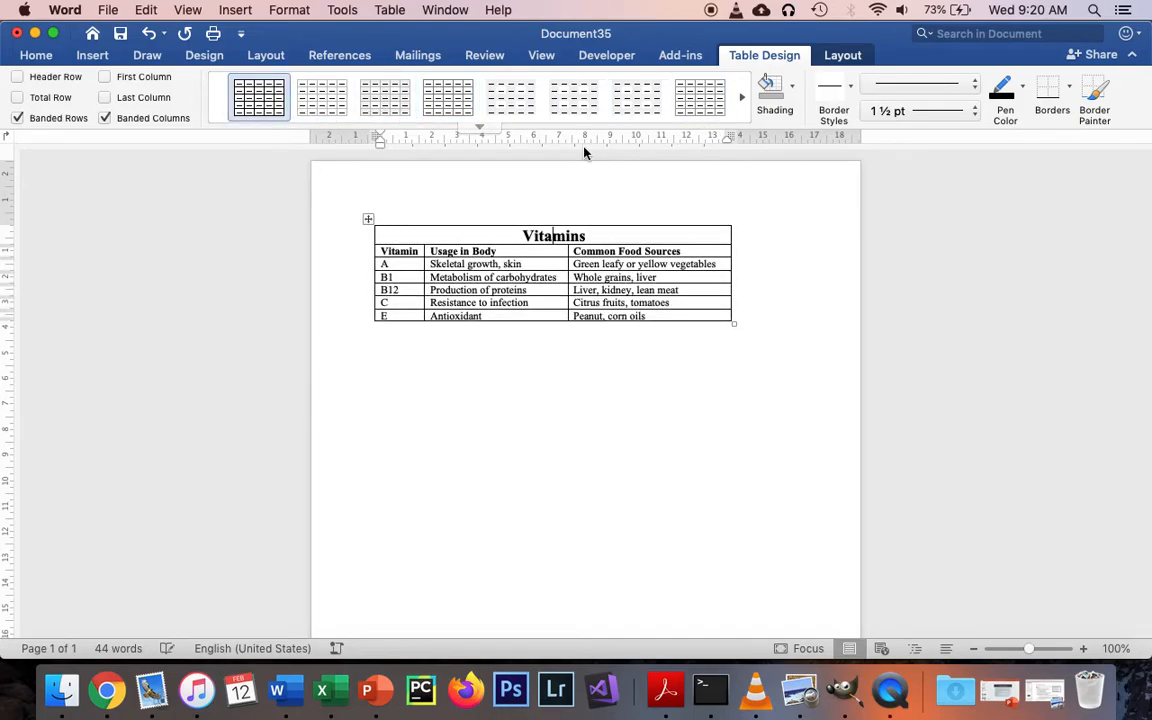
Step: Try an orange shaded grid table style on the Vitamins table, and undo it
left_click(480, 128)
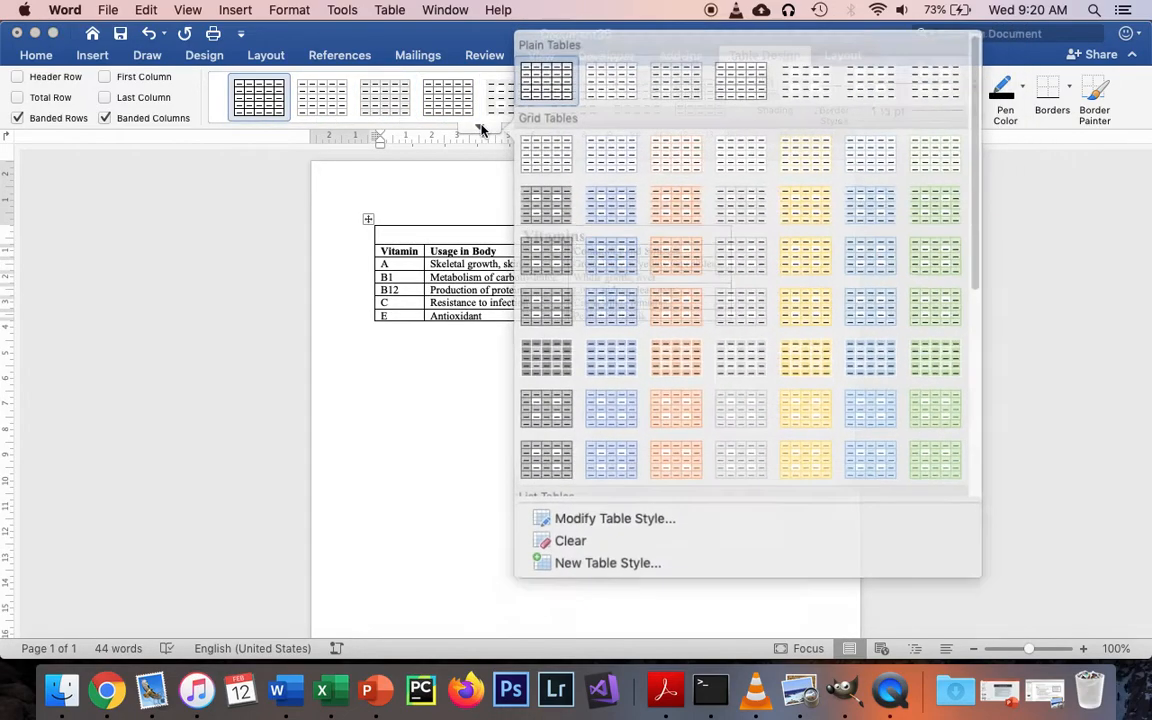
left_click(665, 356)
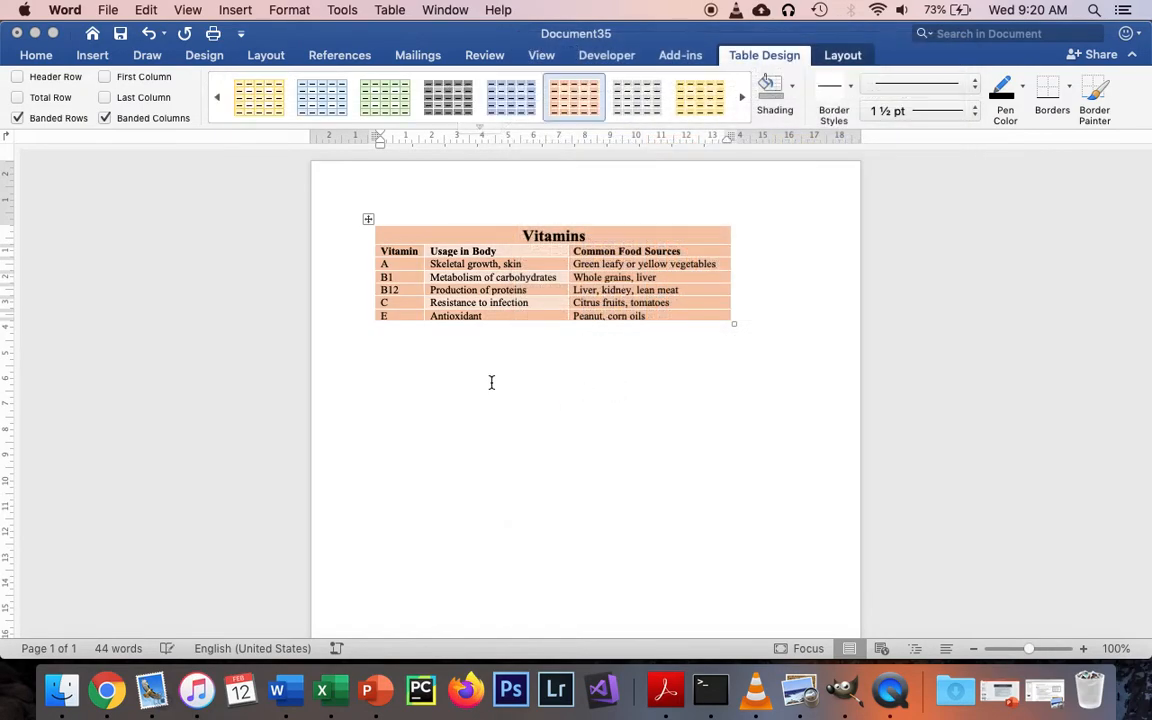
left_click(389, 113)
key("super+z")
key("super+z")
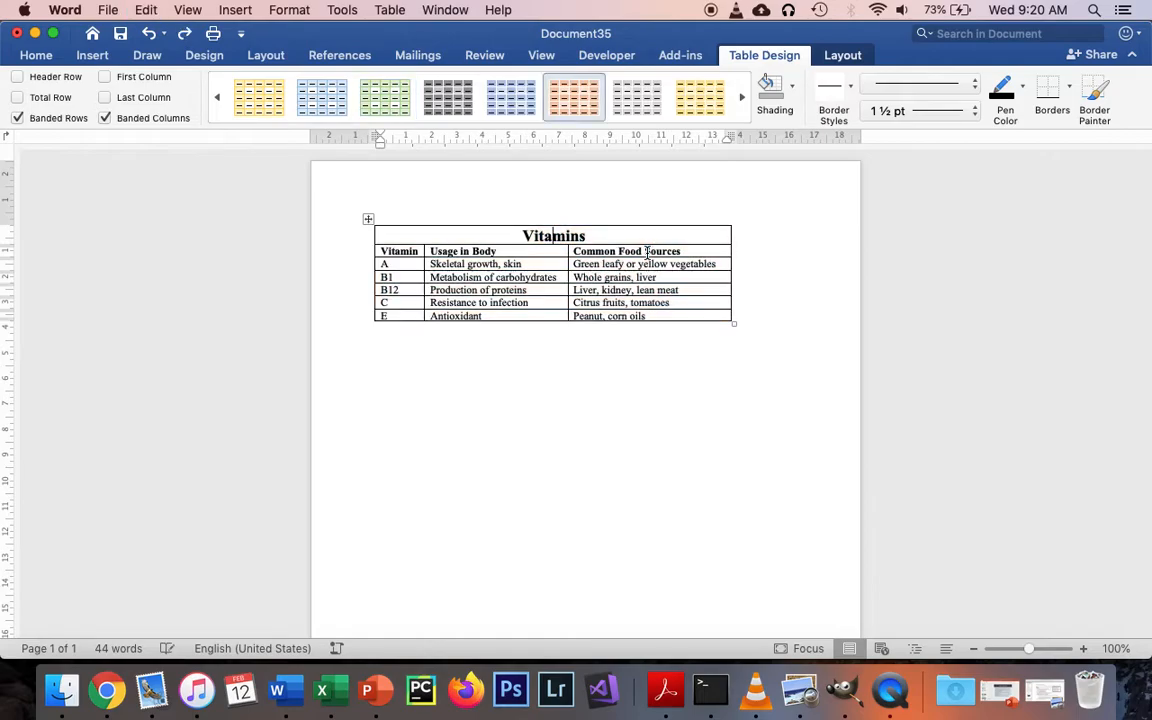
left_click(624, 393)
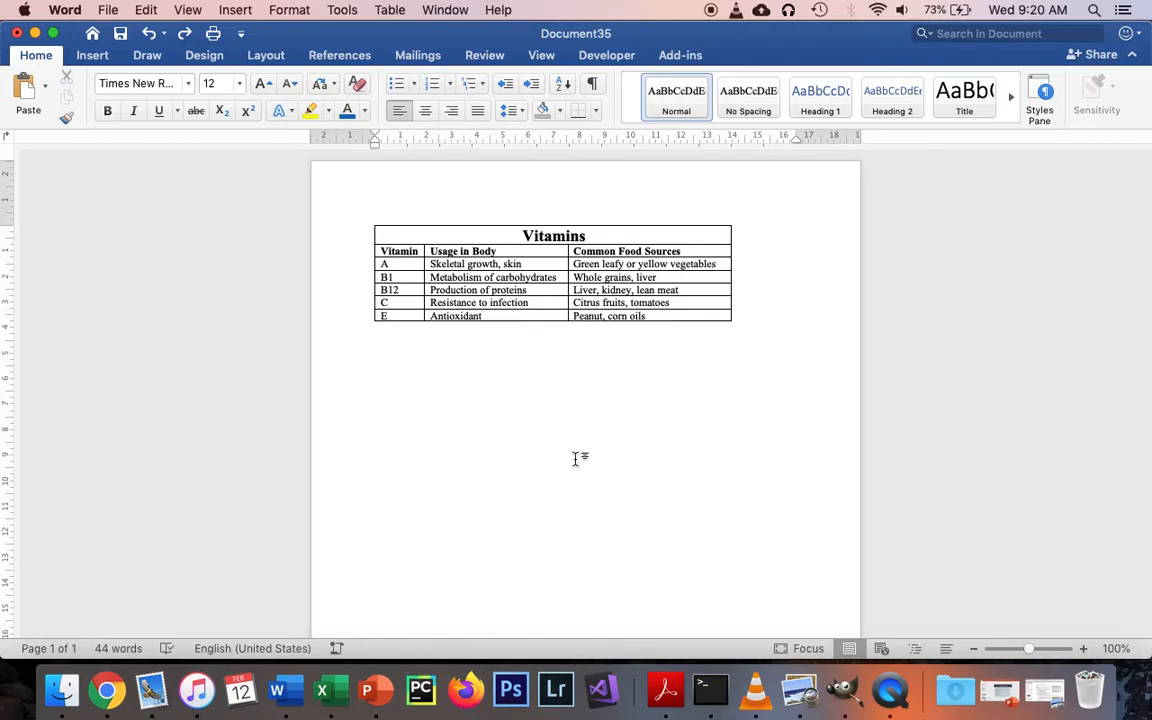
Step: Apply a gray double-line ½ pt border style to the outside borders of the whole Vitamins table
left_click(367, 218)
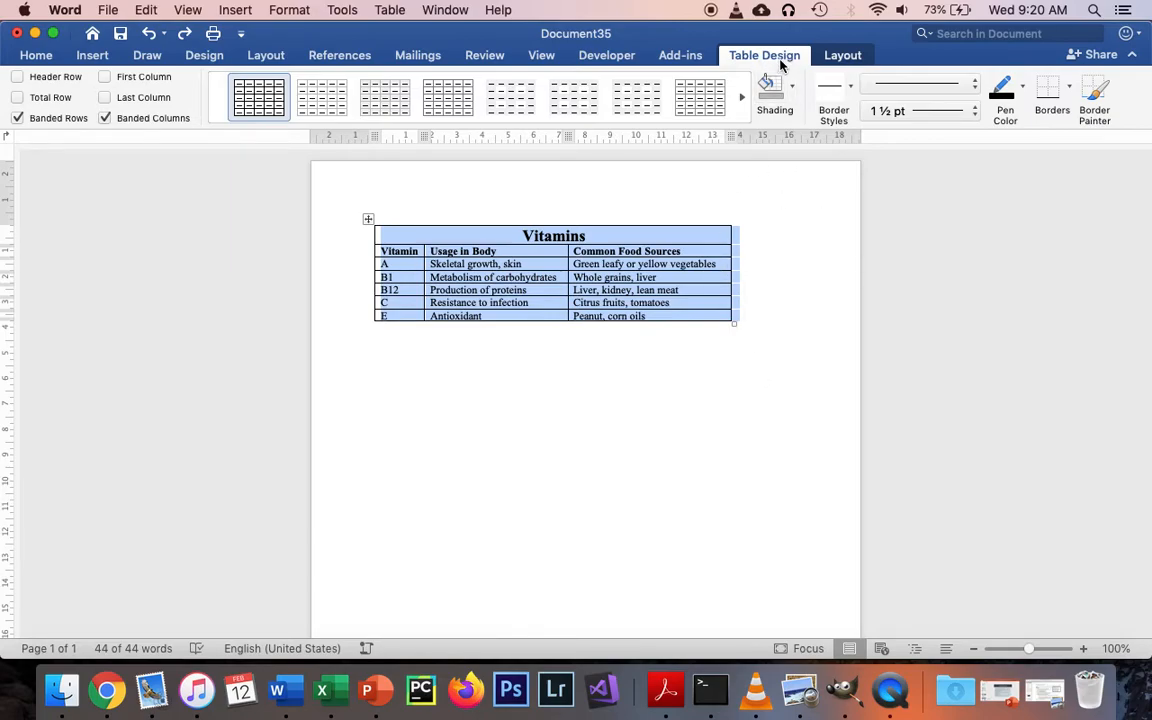
left_click(851, 90)
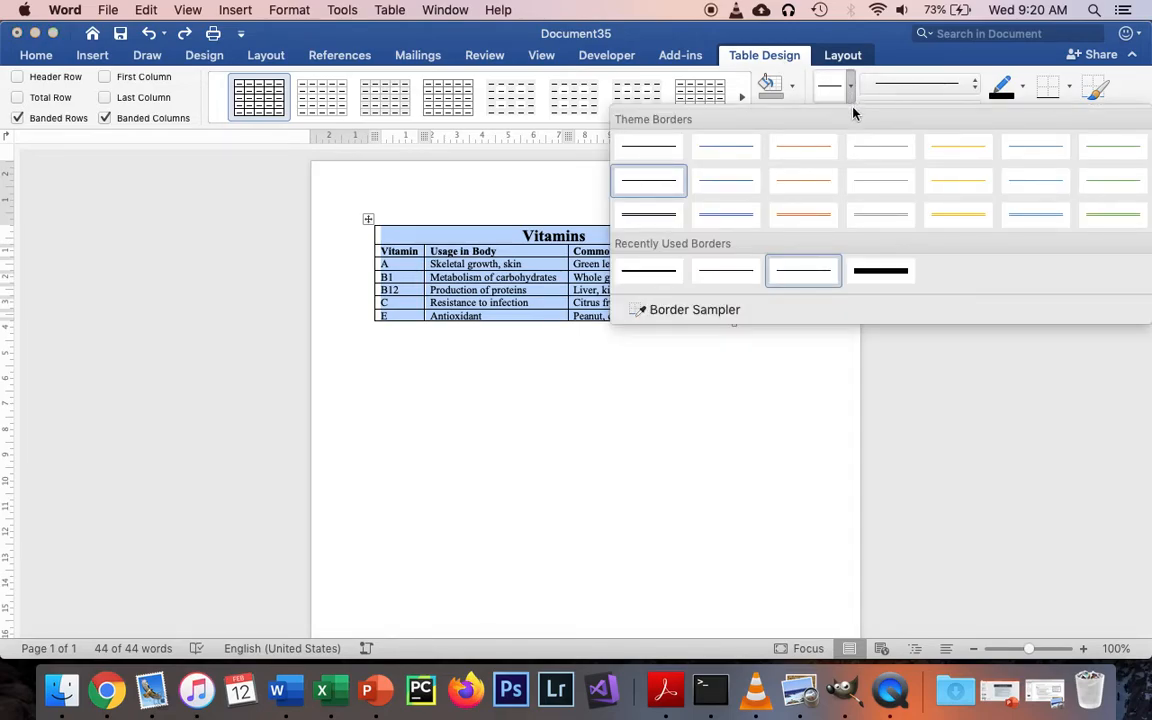
left_click(875, 213)
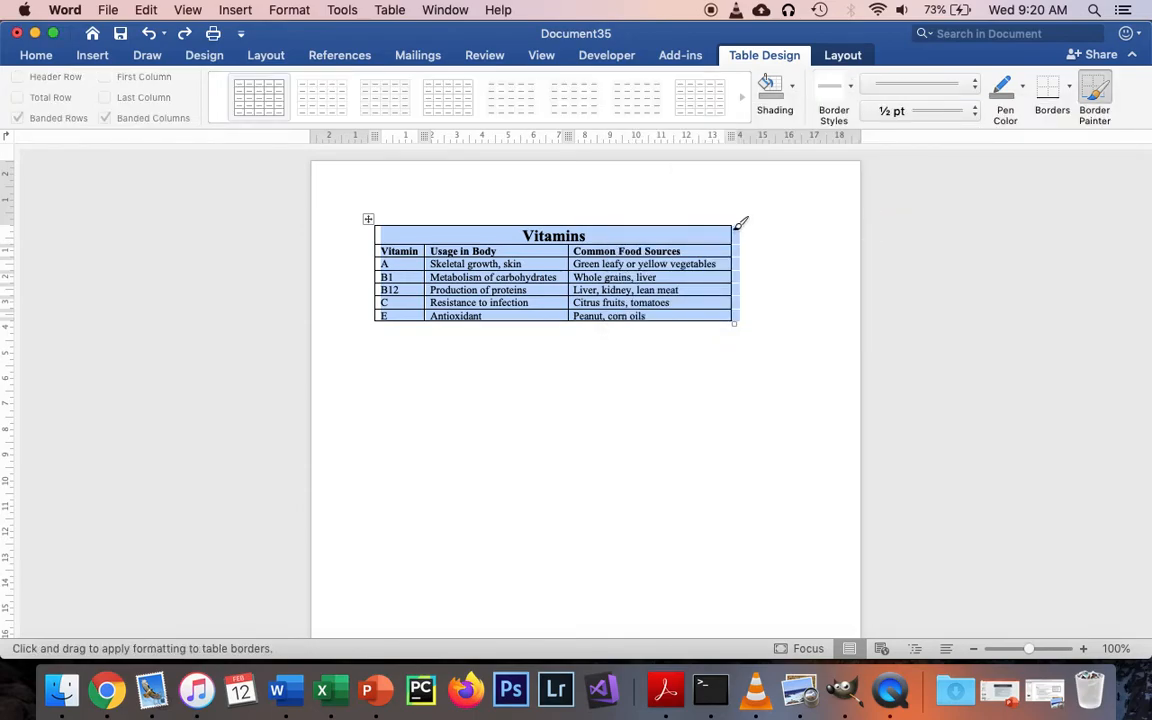
left_click_drag(738, 230, 741, 318)
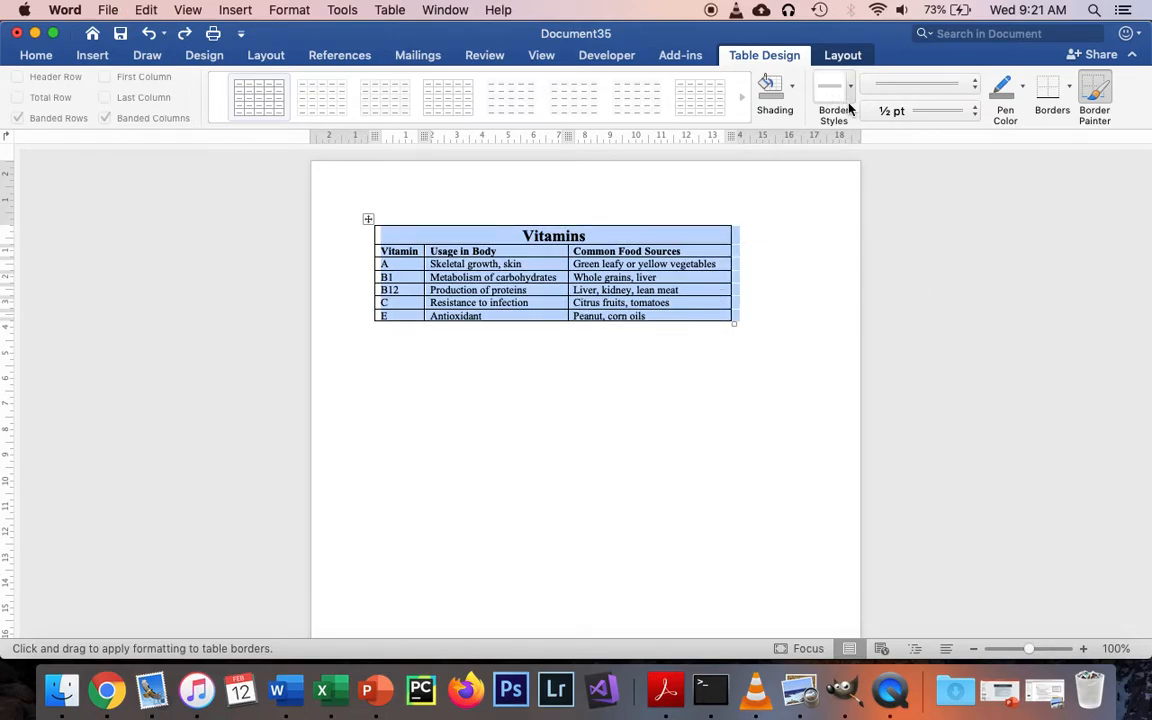
left_click(1069, 90)
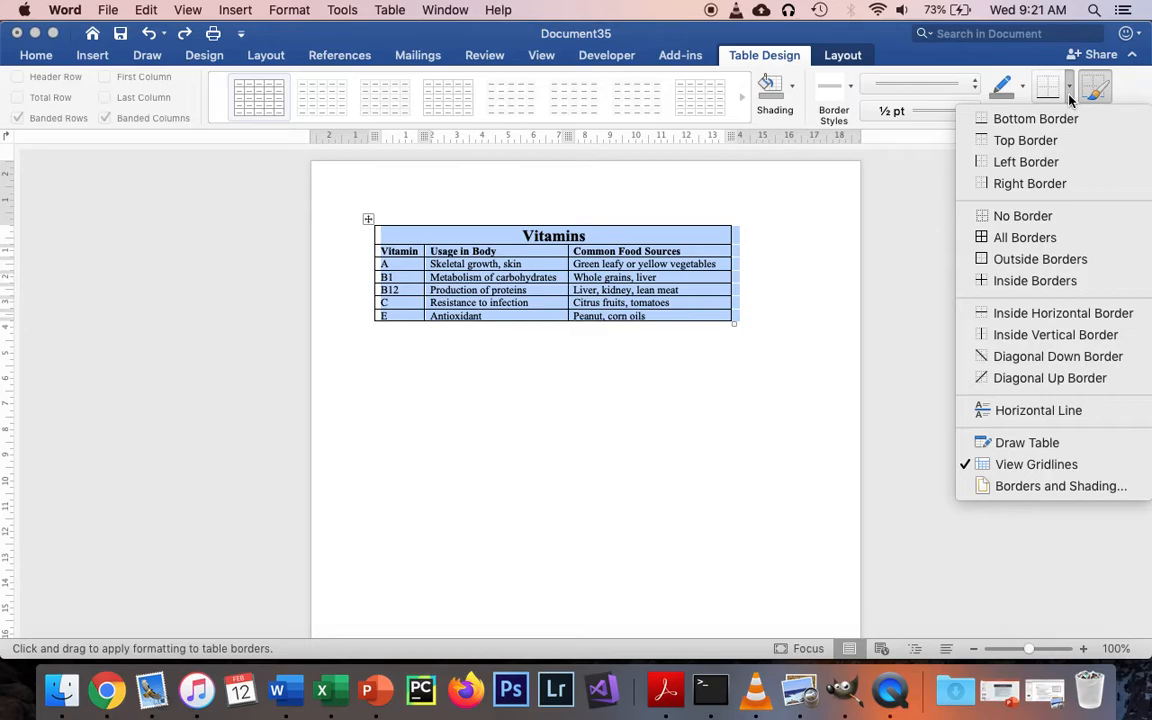
left_click(1040, 259)
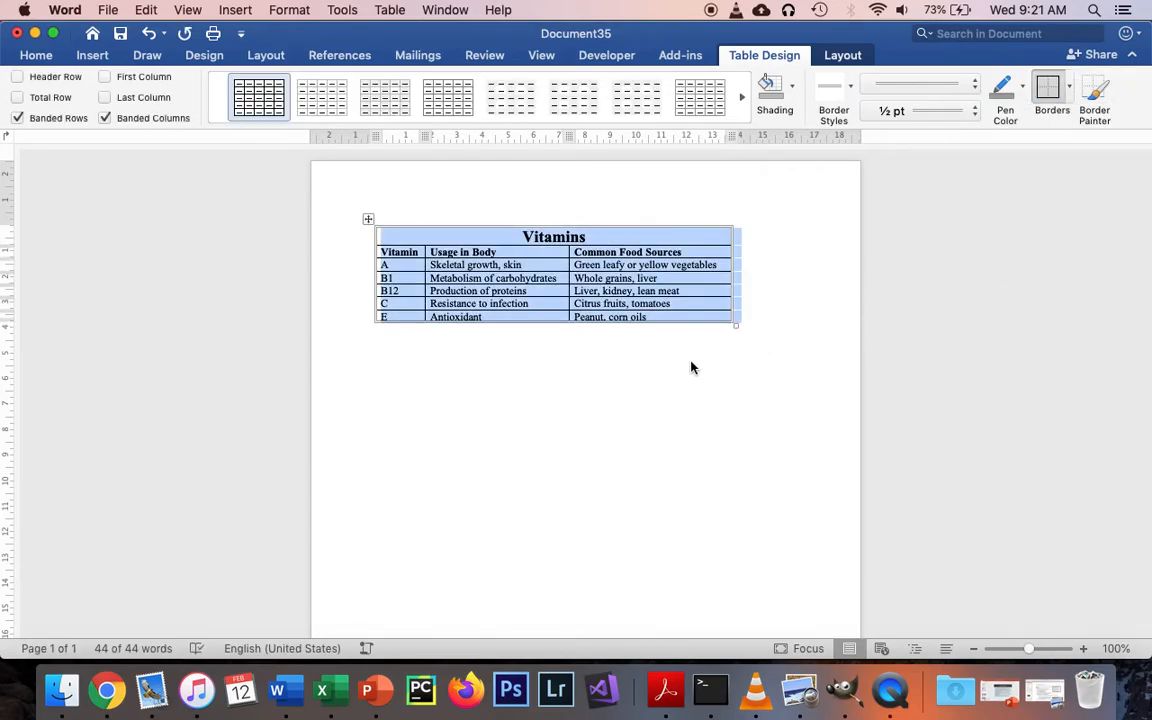
left_click(581, 368)
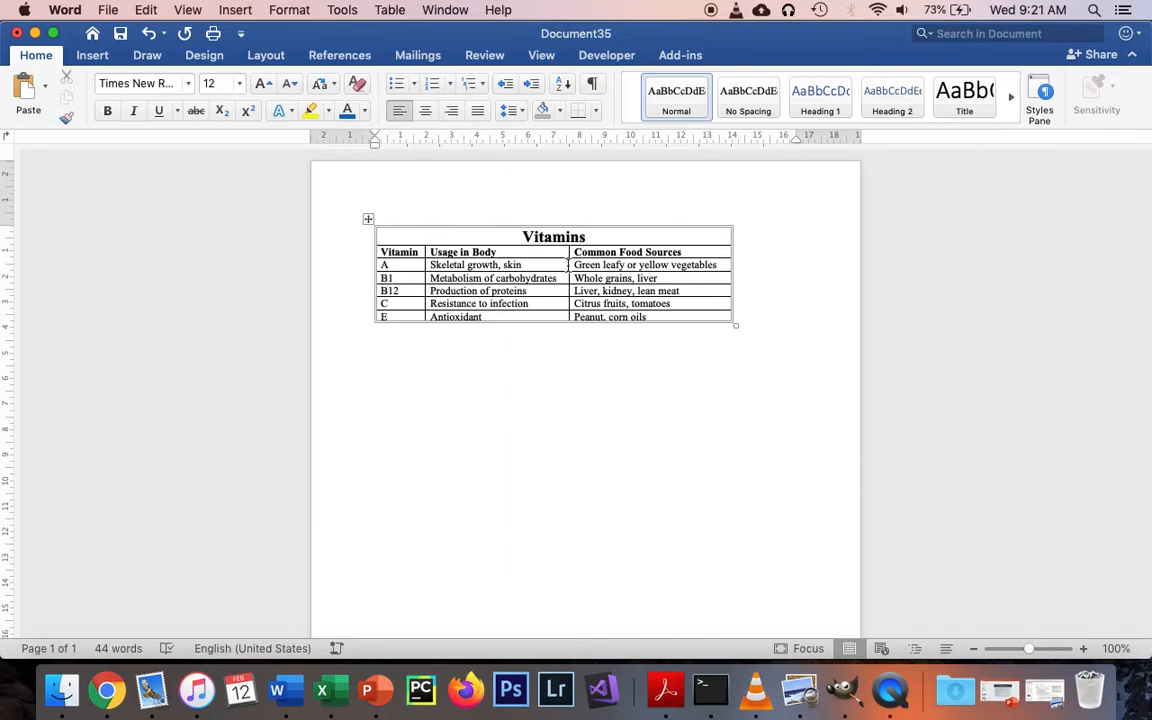
Step: Add a gray double-line ½ pt bottom border to the column heading row from Vitamin to Common Food Sources
left_click(397, 256)
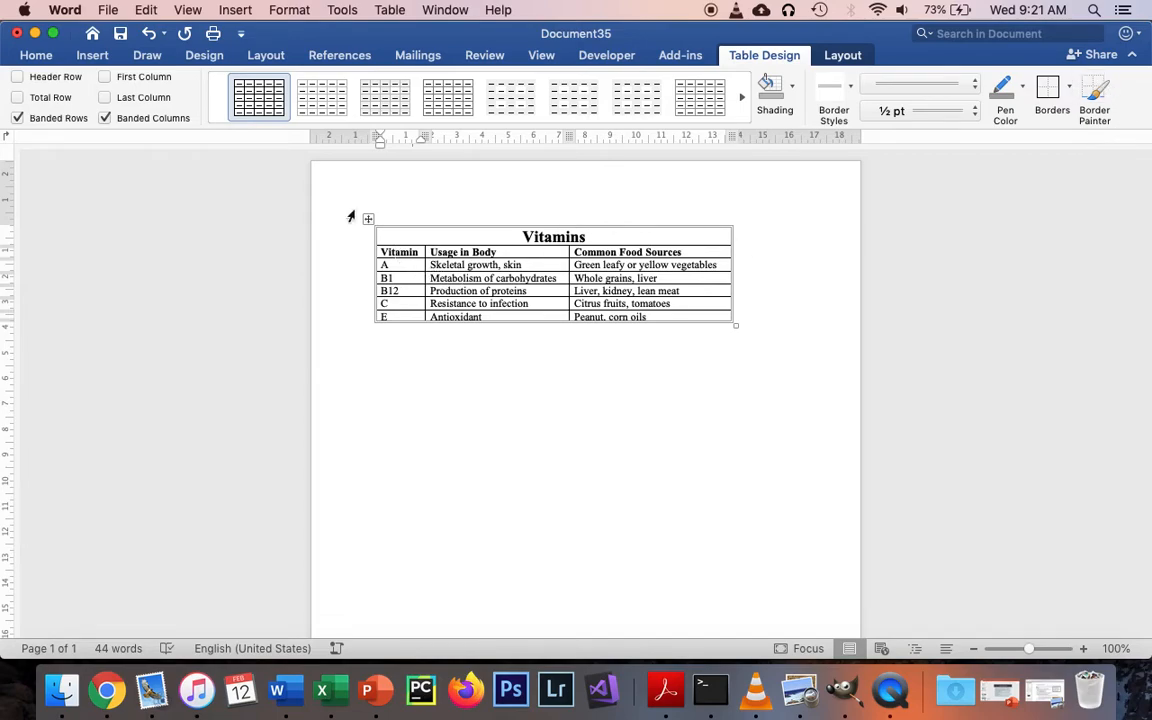
left_click_drag(395, 253, 651, 253)
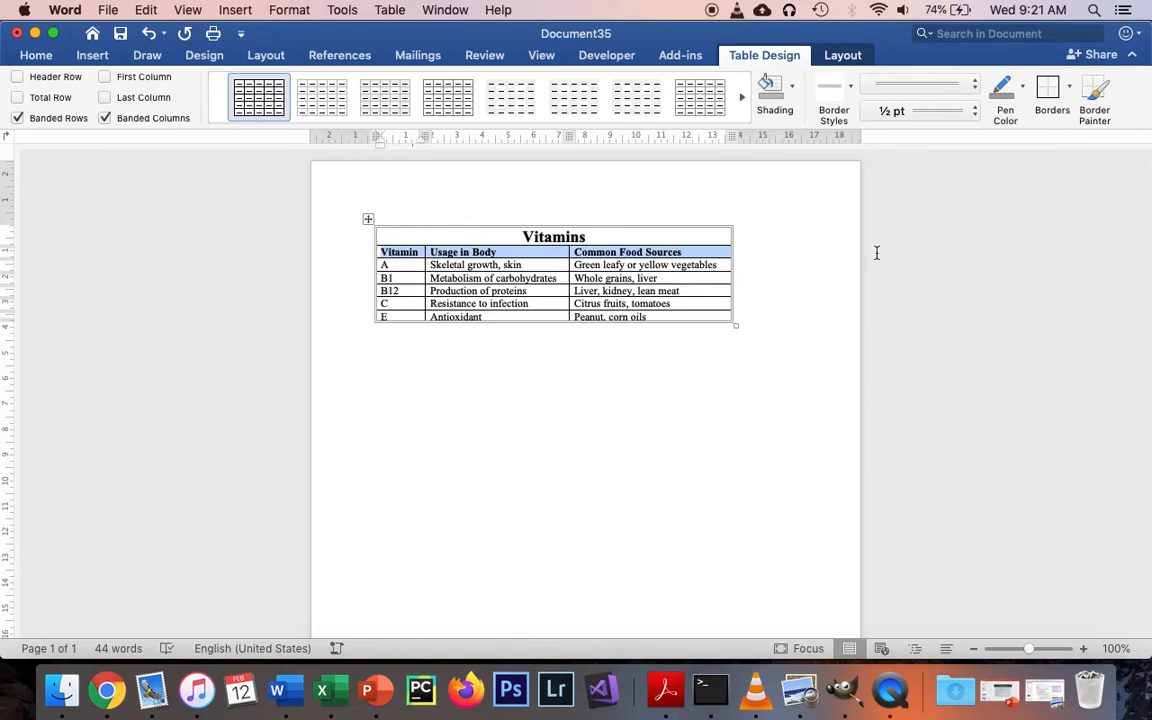
left_click(1071, 90)
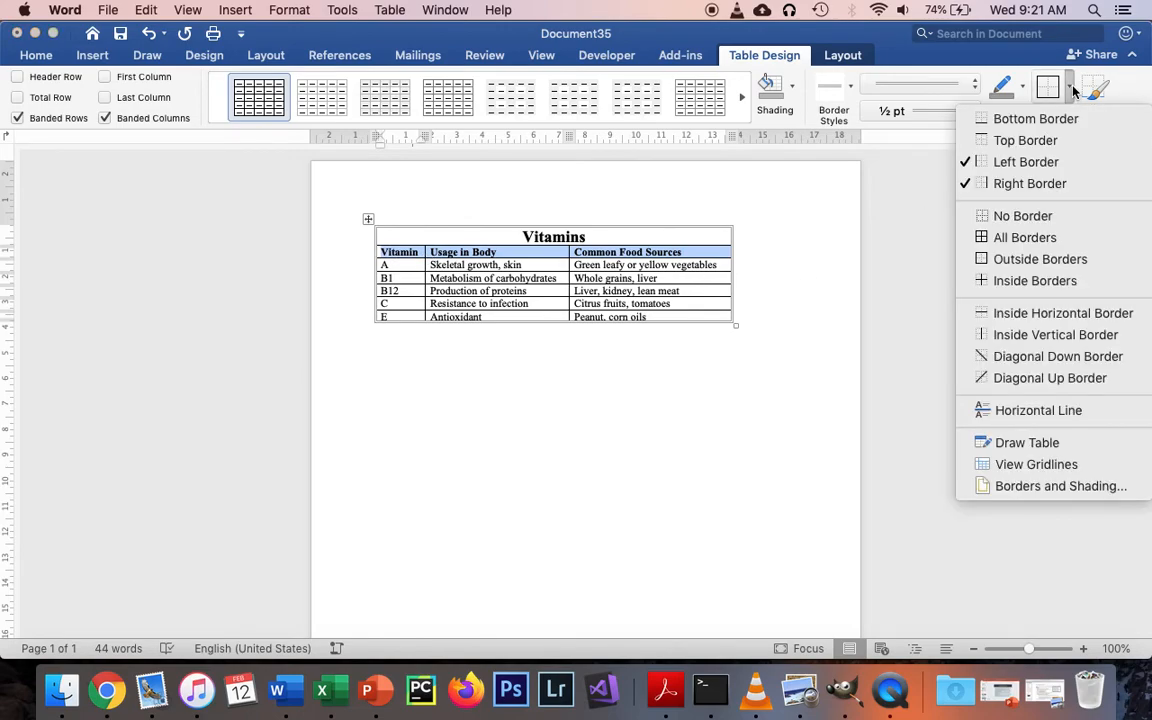
left_click(1052, 117)
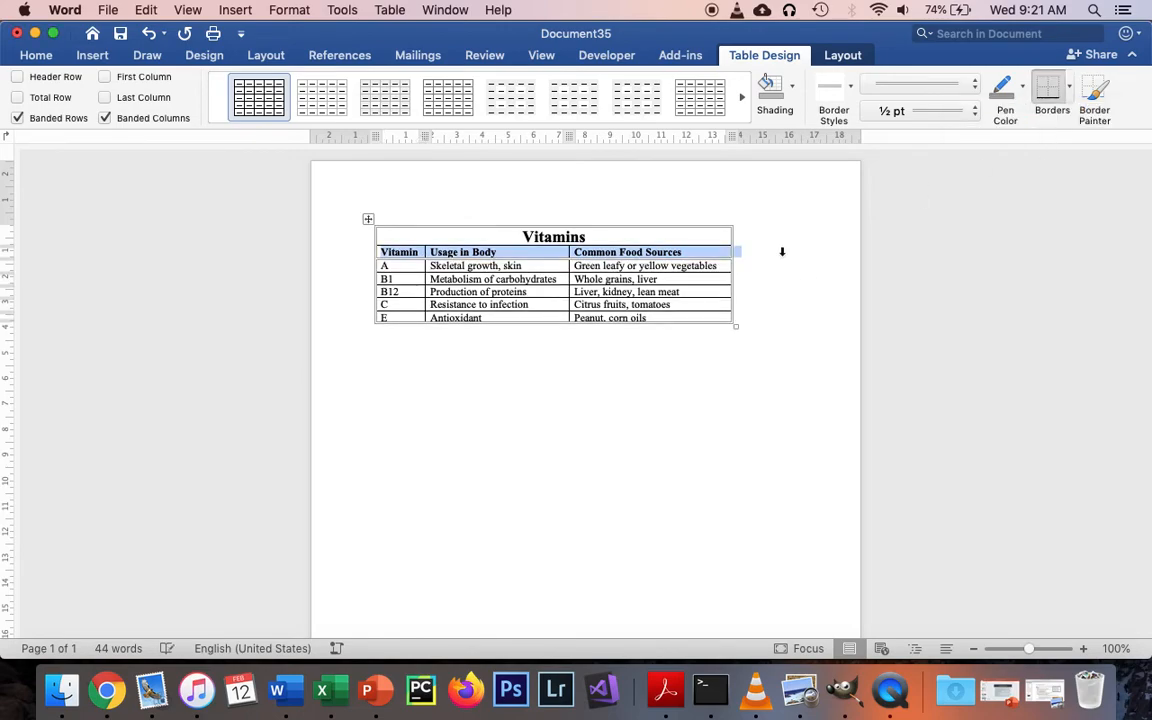
left_click(613, 378)
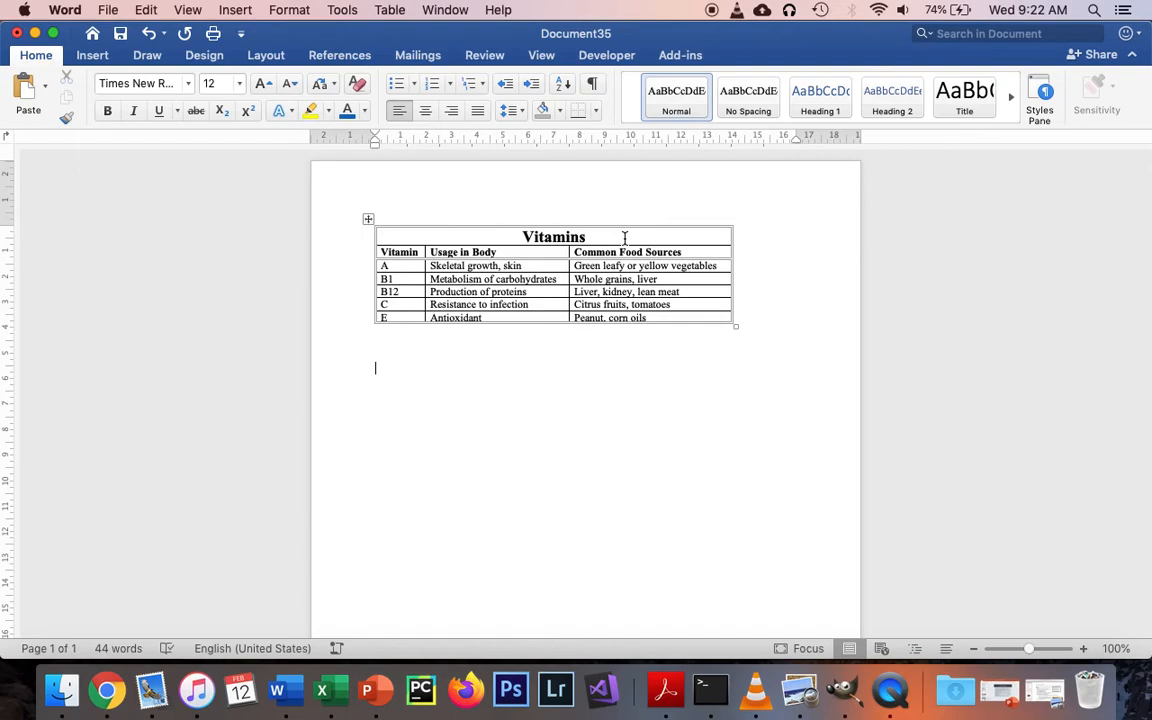
Step: Shade the merged Vitamins title row with a light gray theme color
left_click_drag(622, 237, 514, 237)
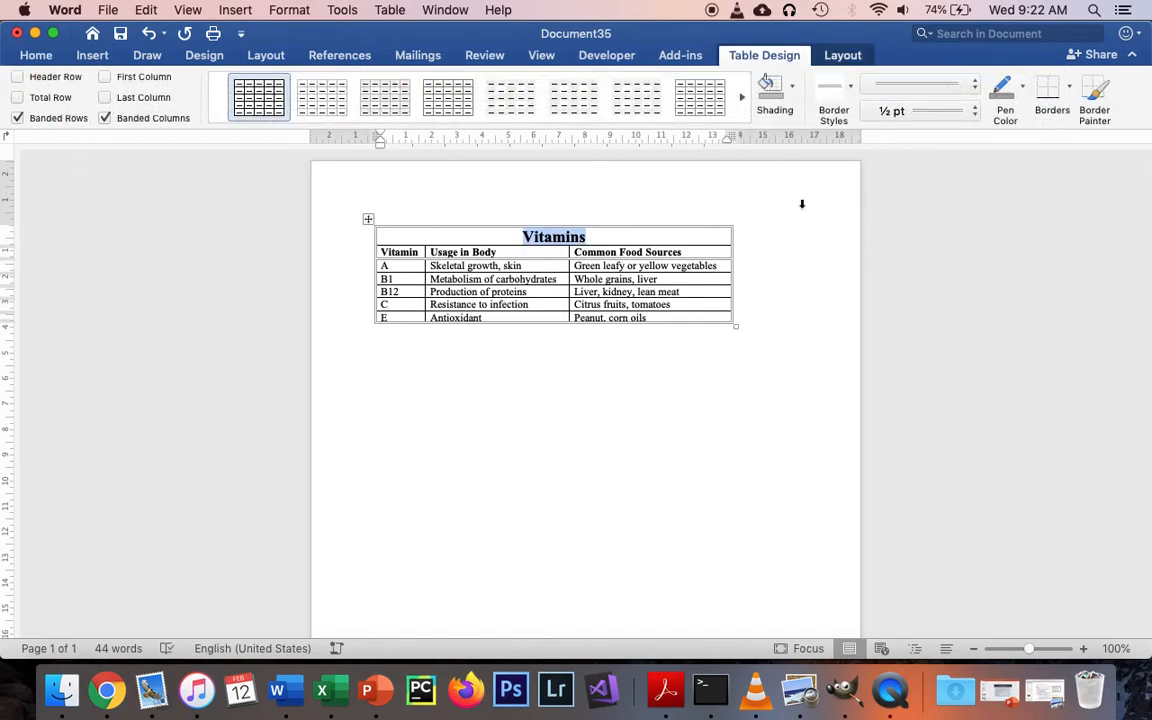
left_click(791, 87)
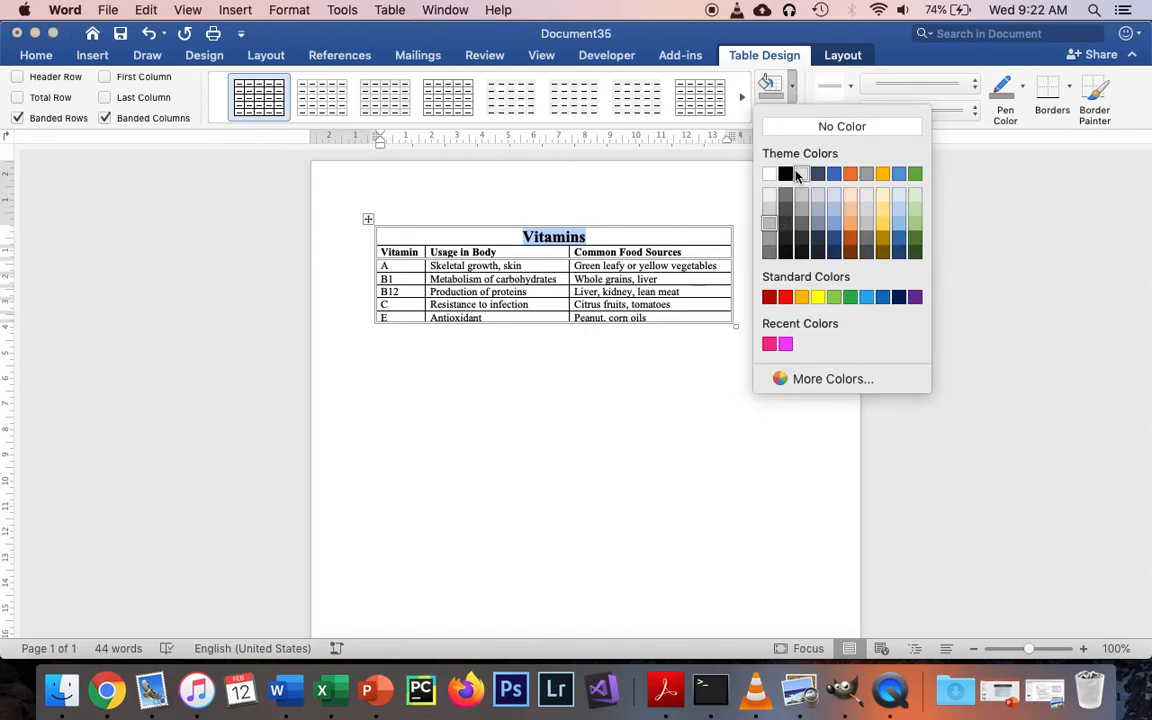
left_click(770, 221)
left_click(617, 386)
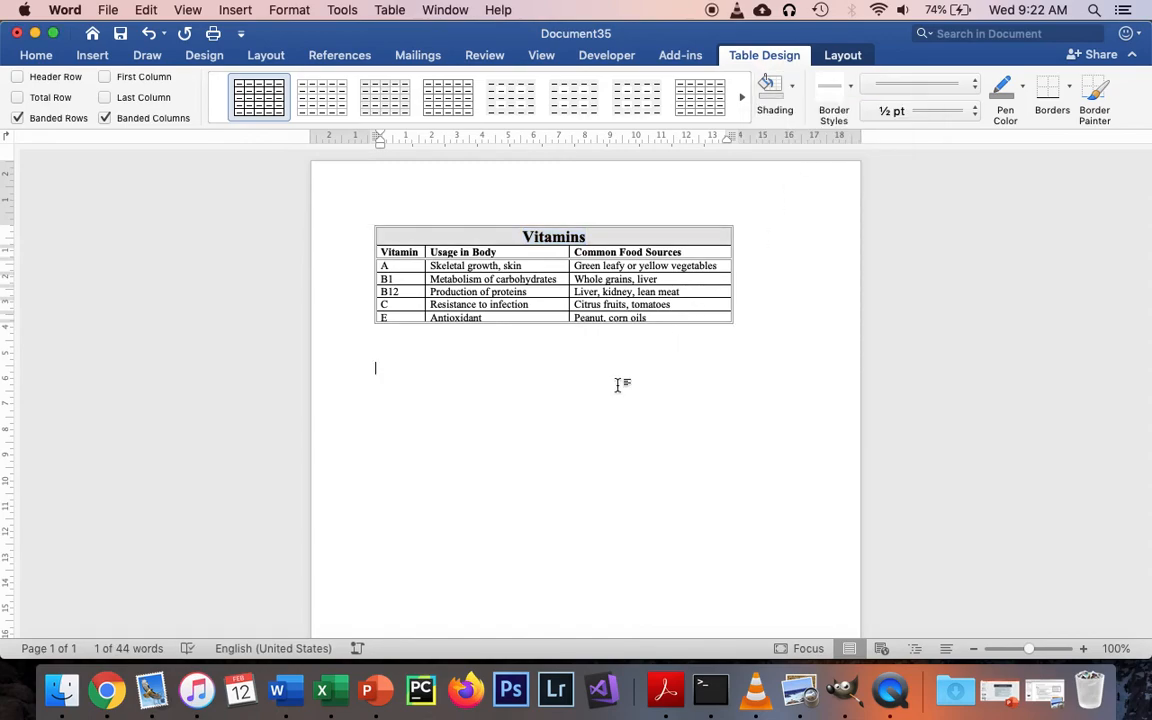